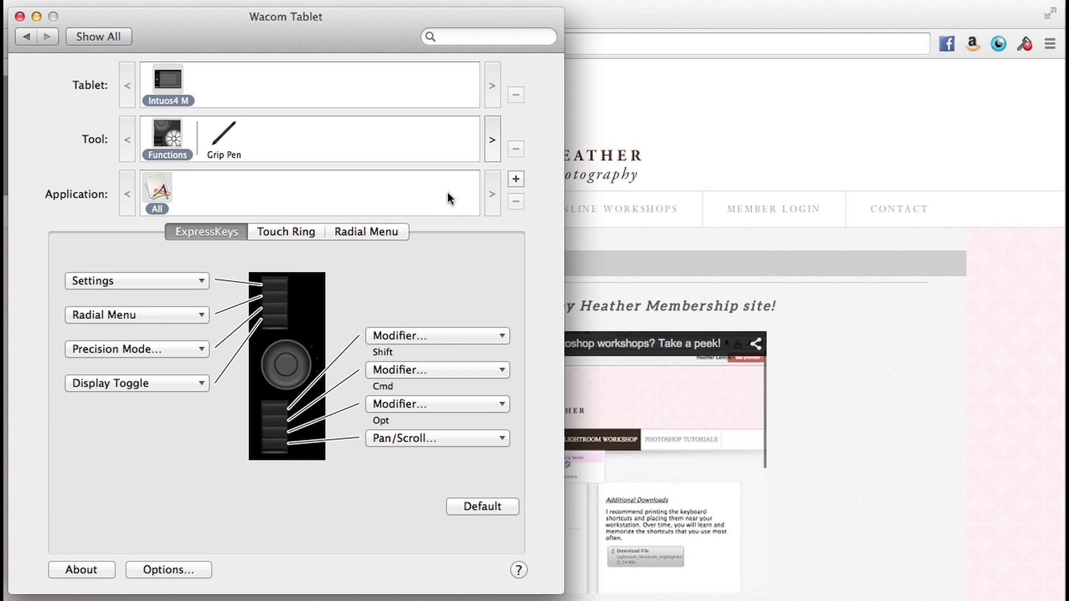
Step: Add Google Chrome as an application for the Functions tool and select its icon to show its settings
{"action": "left_click", "coordinate": [516, 179]}
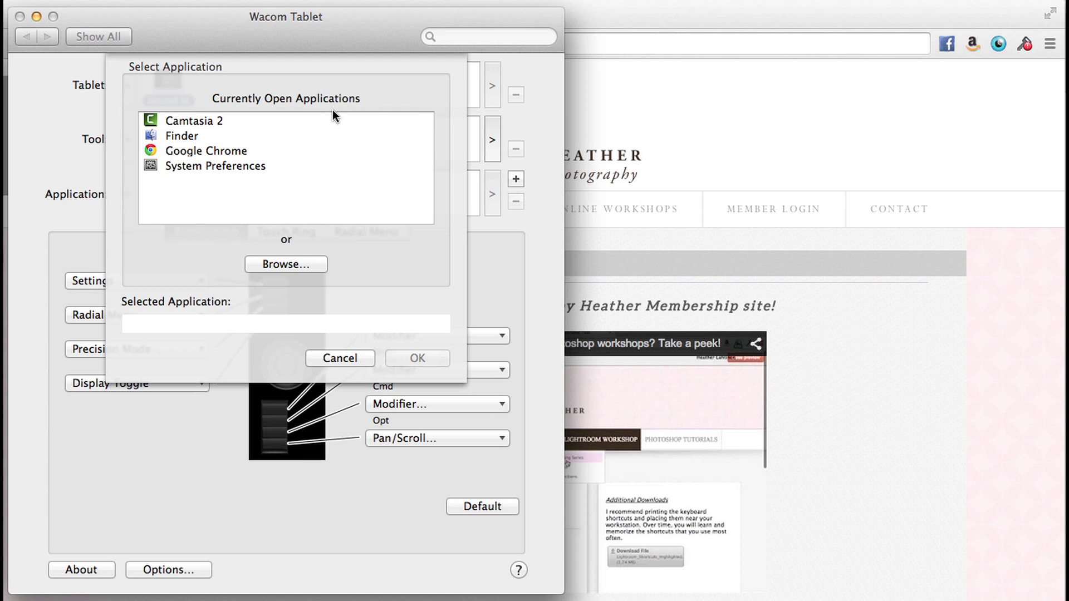
{"action": "left_click", "coordinate": [226, 152]}
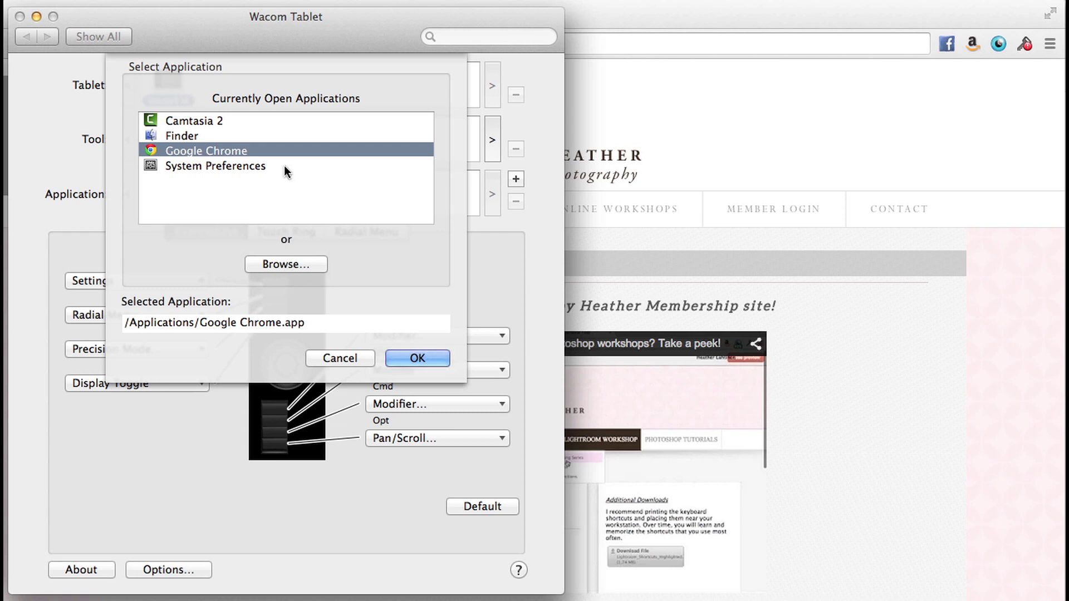
{"action": "left_click", "coordinate": [416, 360]}
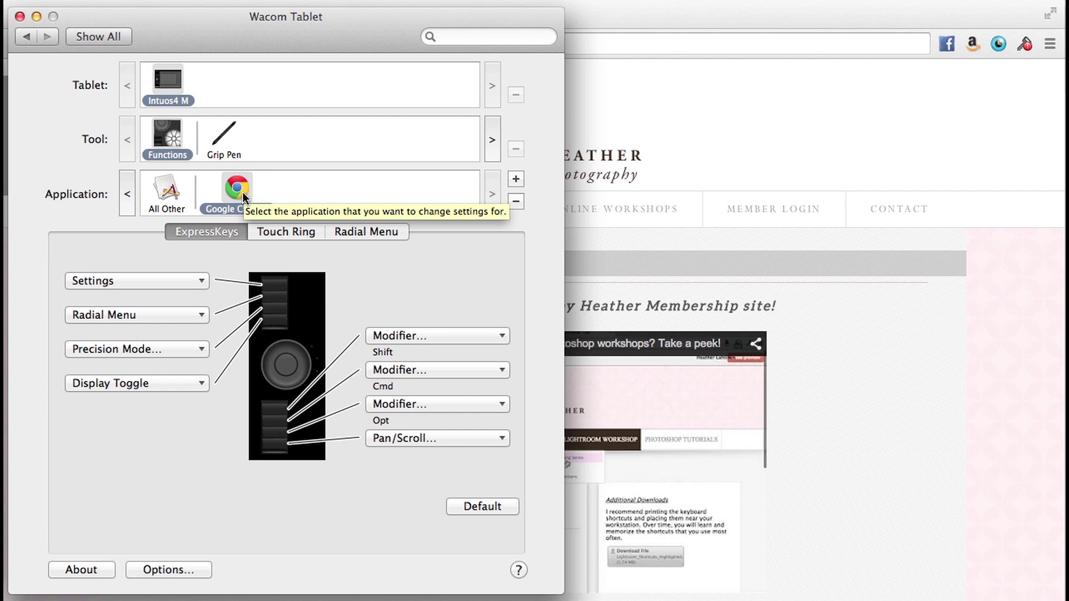
{"action": "left_click", "coordinate": [242, 192]}
{"action": "left_click", "coordinate": [167, 191]}
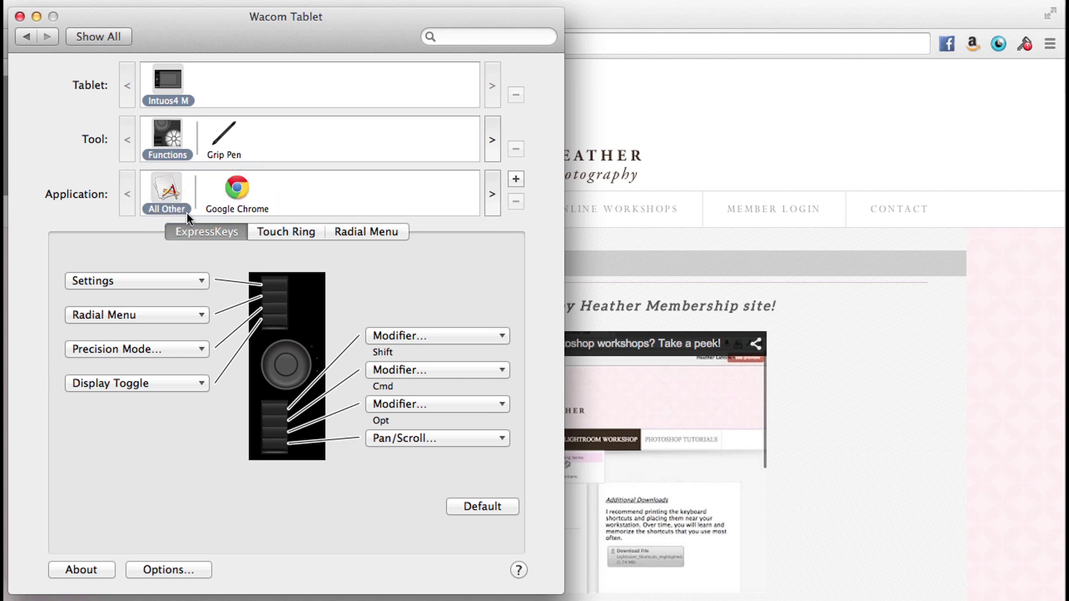
{"action": "left_click", "coordinate": [237, 190]}
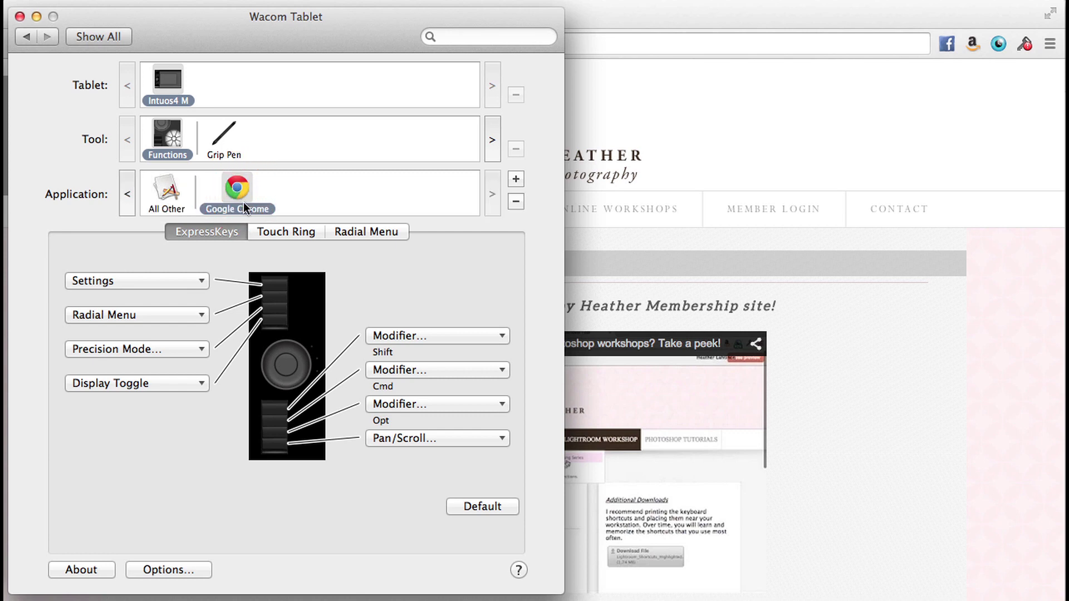
Step: Add Google Chrome to the Grip Pen tool's Application list
{"action": "left_click", "coordinate": [224, 136]}
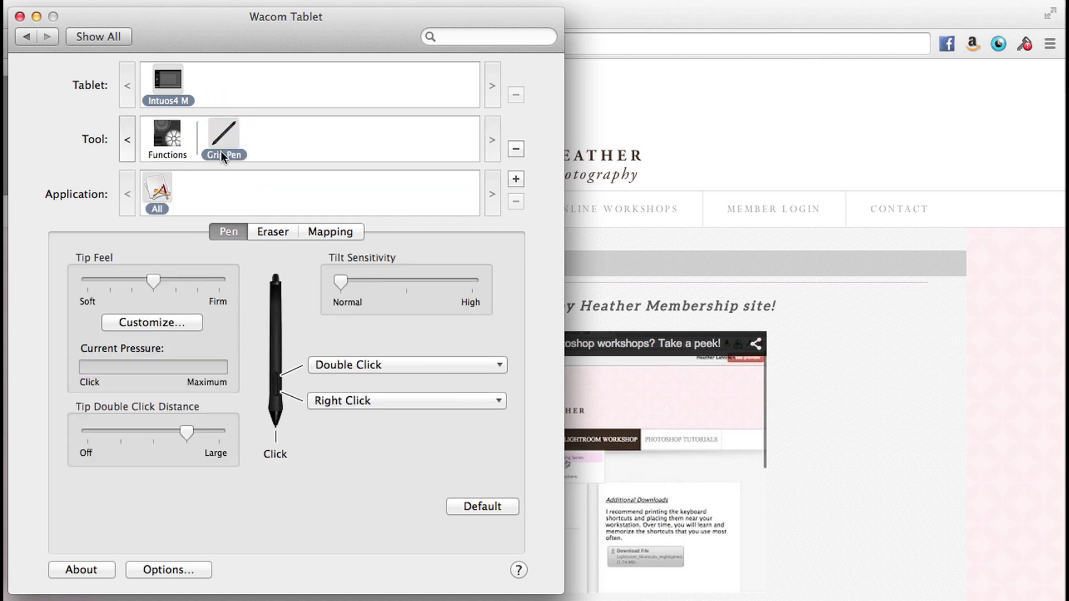
{"action": "left_click", "coordinate": [513, 180]}
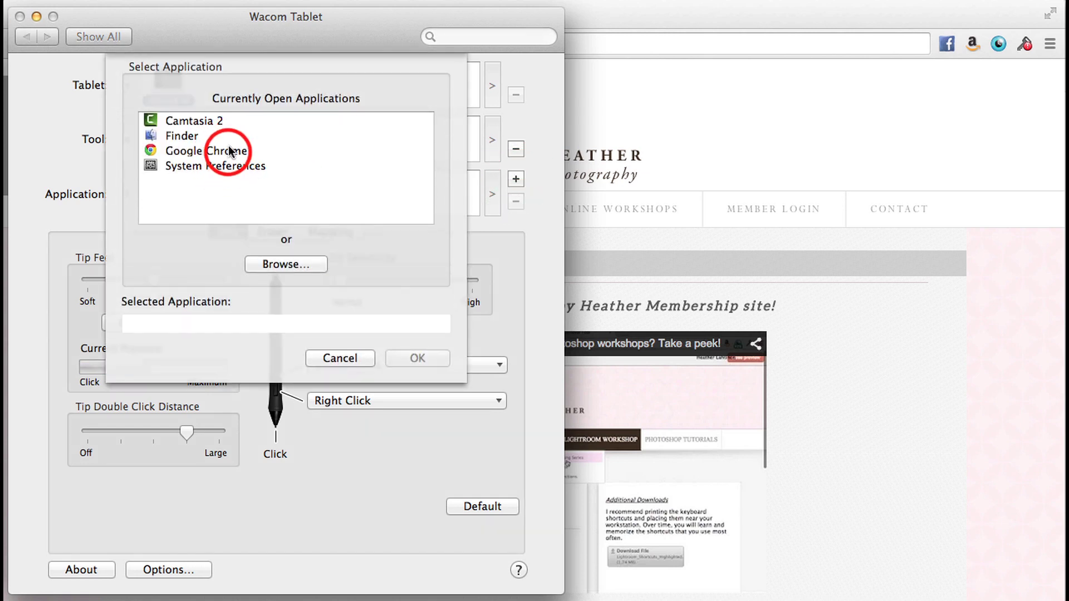
{"action": "left_click", "coordinate": [234, 152]}
{"action": "left_click", "coordinate": [415, 358]}
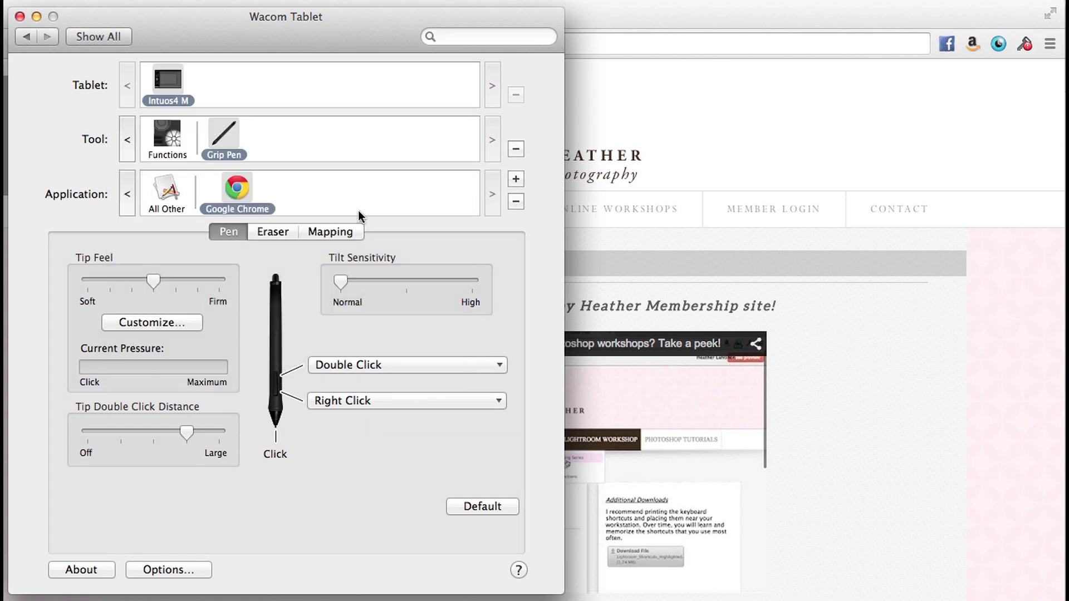
Step: Return to the Functions tool's ExpressKeys settings
{"action": "left_click", "coordinate": [185, 146]}
{"action": "left_click", "coordinate": [224, 136]}
{"action": "left_click", "coordinate": [167, 136]}
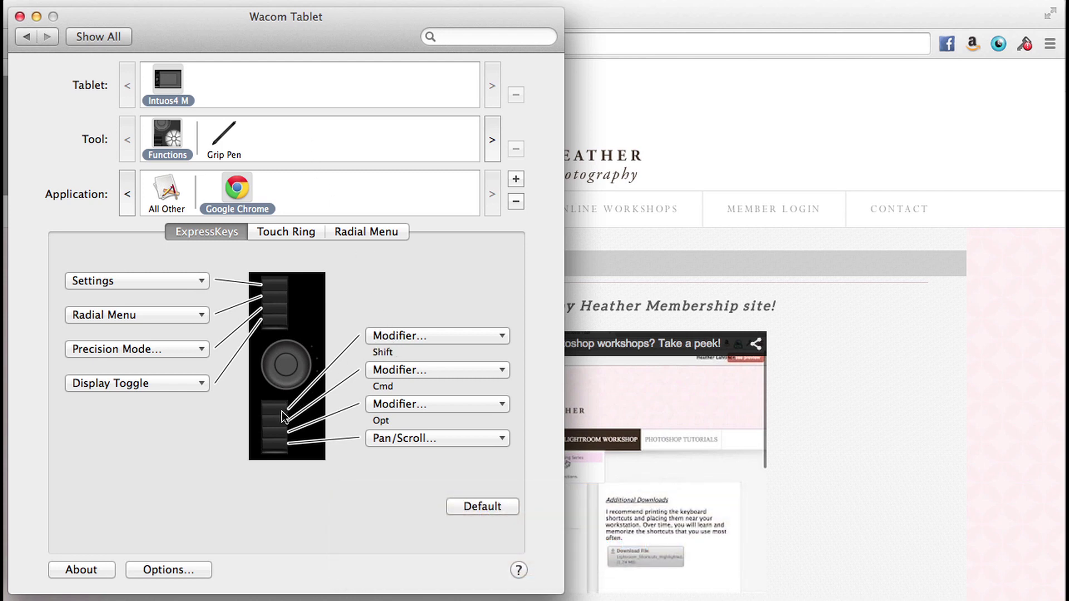
Step: Set Chrome's first lower ExpressKey to the keystroke Shift+C, named 'Compose'
{"action": "left_click", "coordinate": [427, 336]}
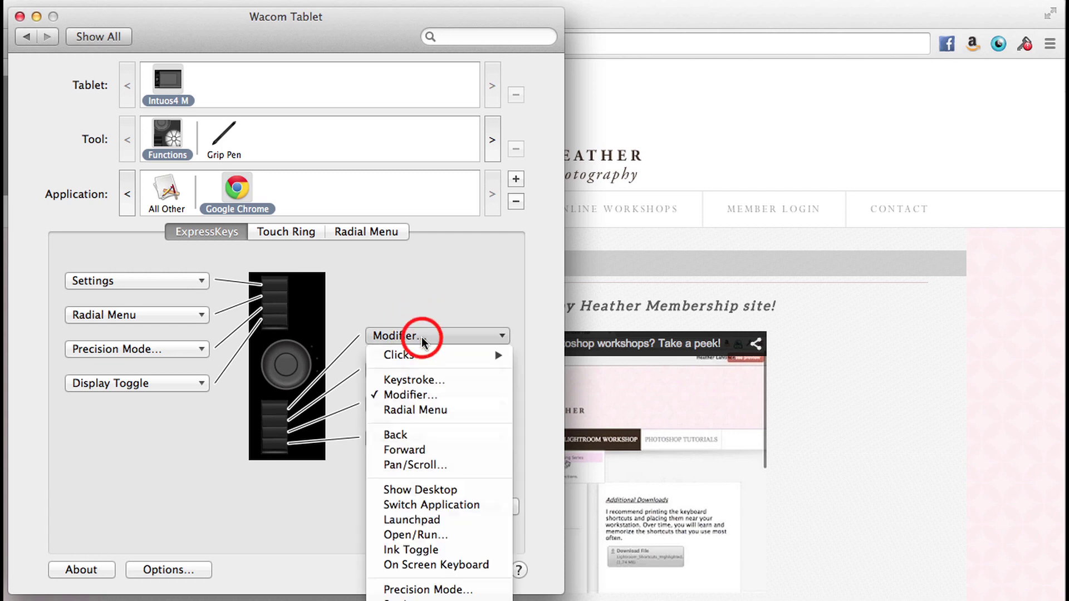
{"action": "left_click", "coordinate": [413, 380]}
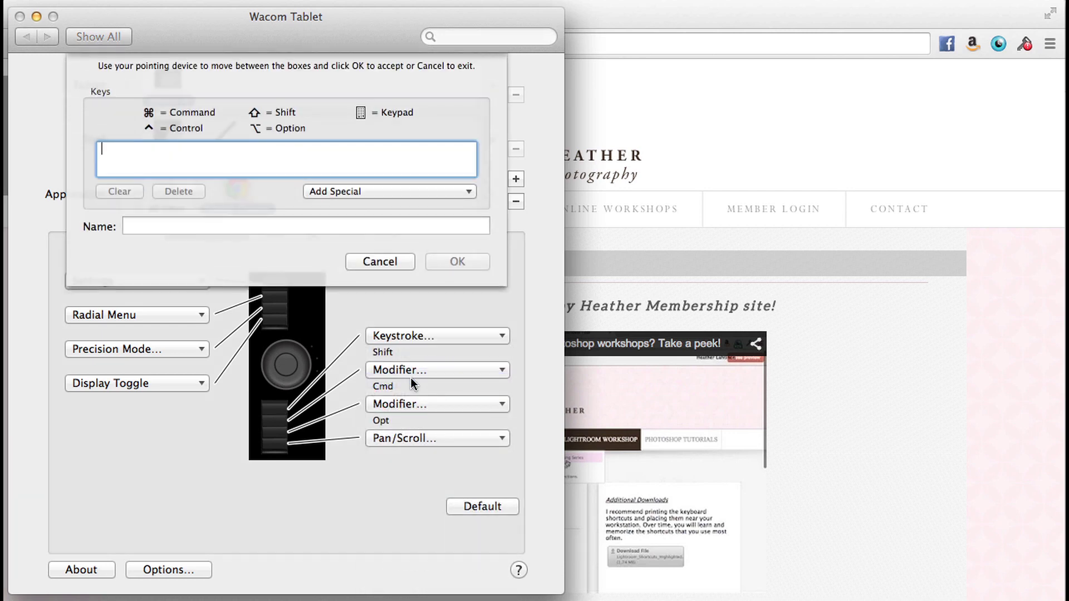
{"action": "key", "text": "shift+c"}
{"action": "left_click", "coordinate": [314, 221]}
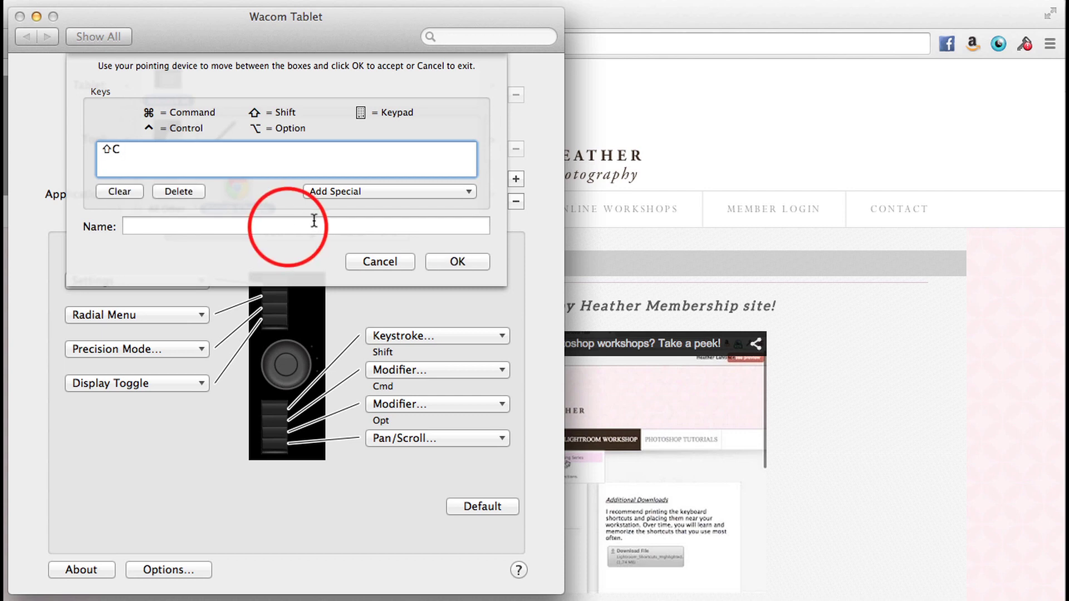
{"action": "left_click", "coordinate": [290, 225]}
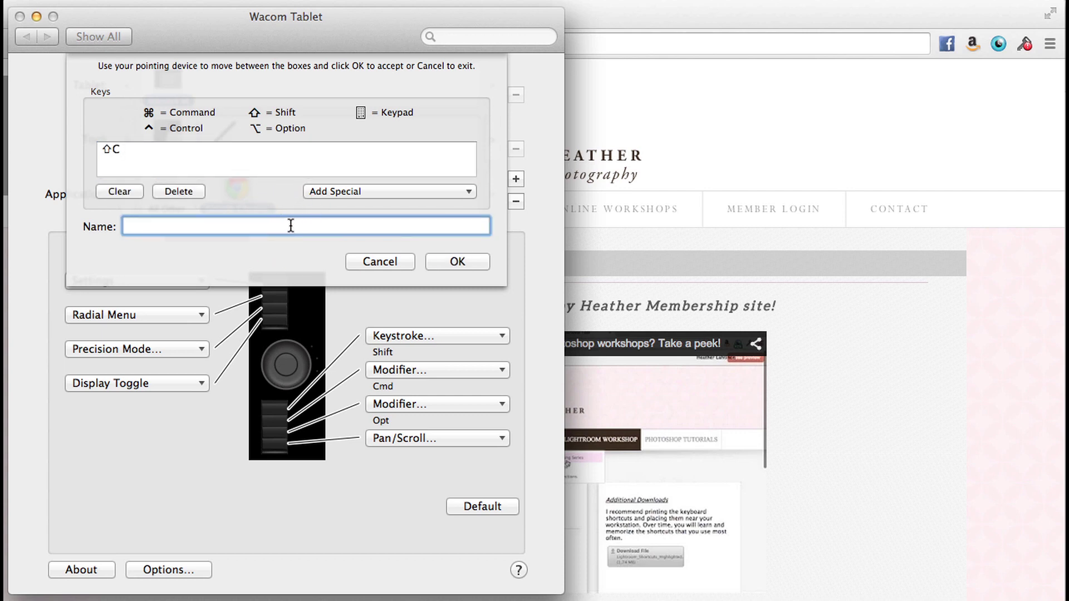
{"action": "type", "text": "Compose"}
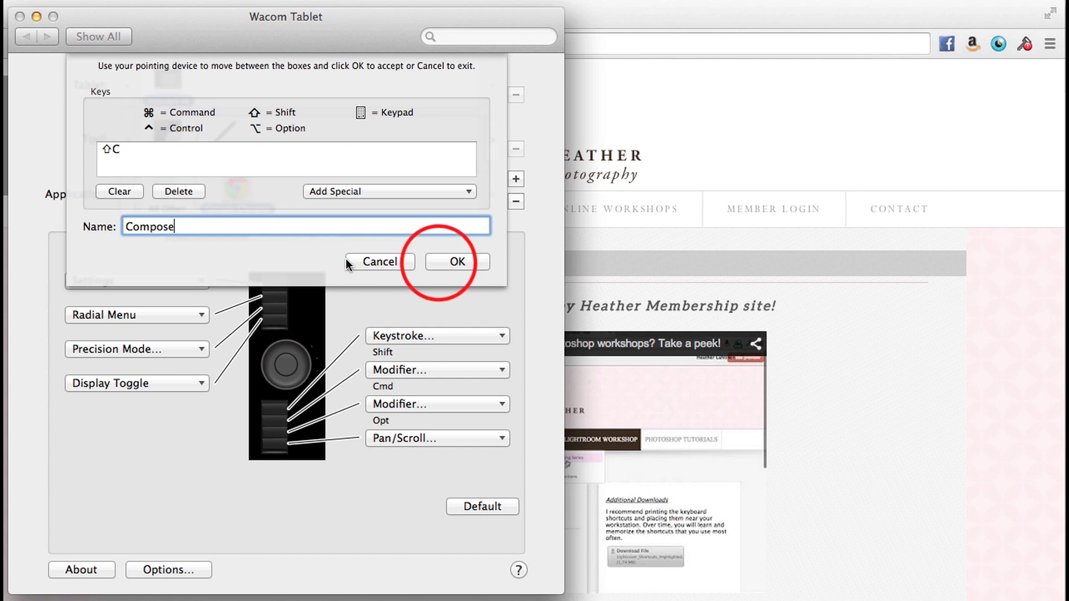
{"action": "left_click", "coordinate": [454, 261]}
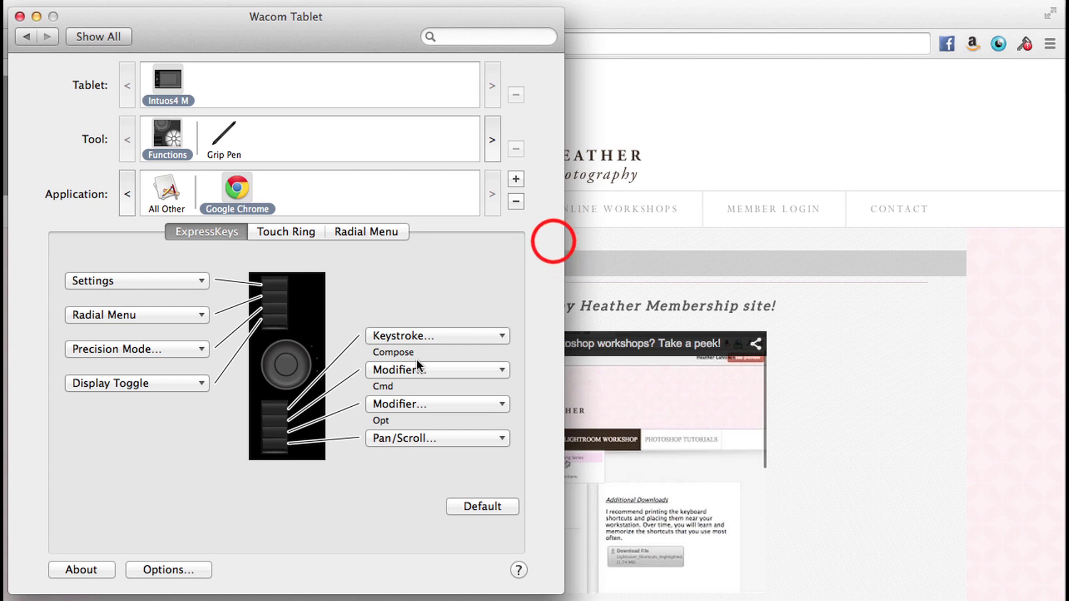
Step: Set Chrome's second lower ExpressKey to the keystroke Ctrl+Tab, named 'Tab'
{"action": "left_click", "coordinate": [388, 371]}
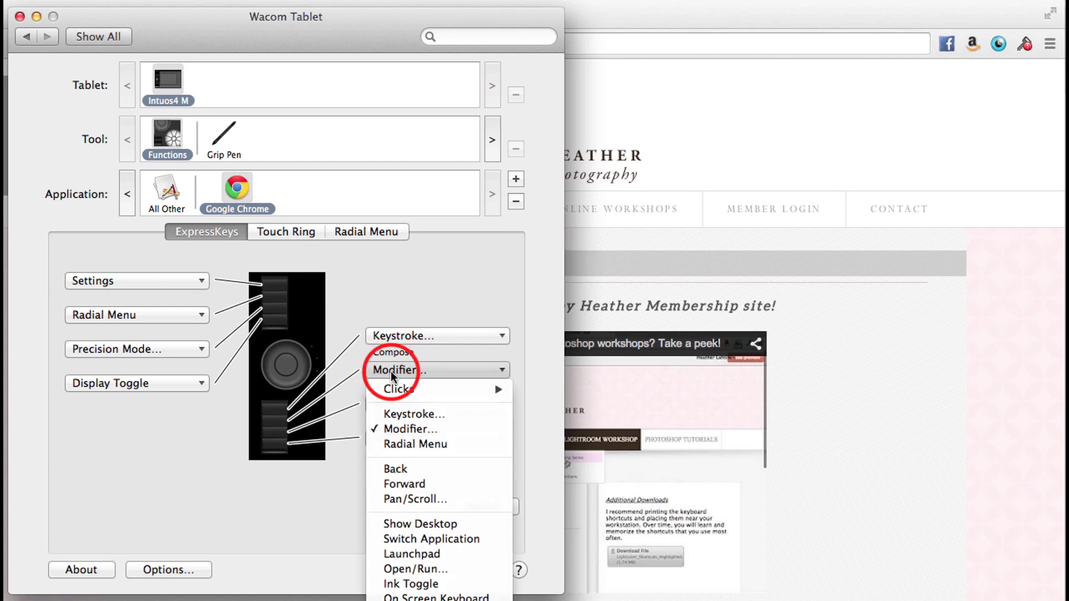
{"action": "left_click", "coordinate": [394, 414]}
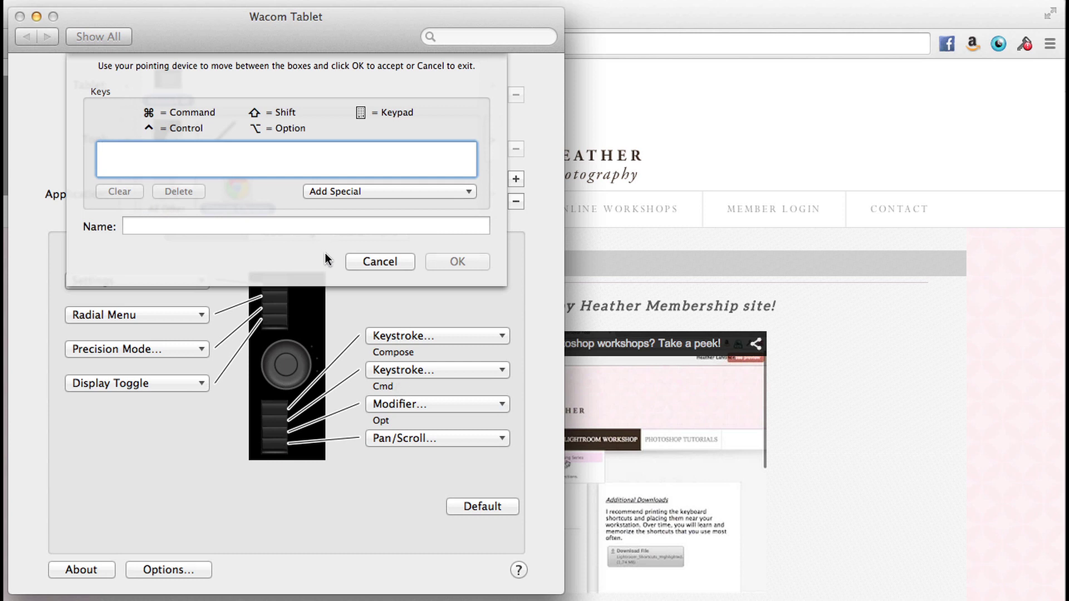
{"action": "key", "text": "ctrl+Tab"}
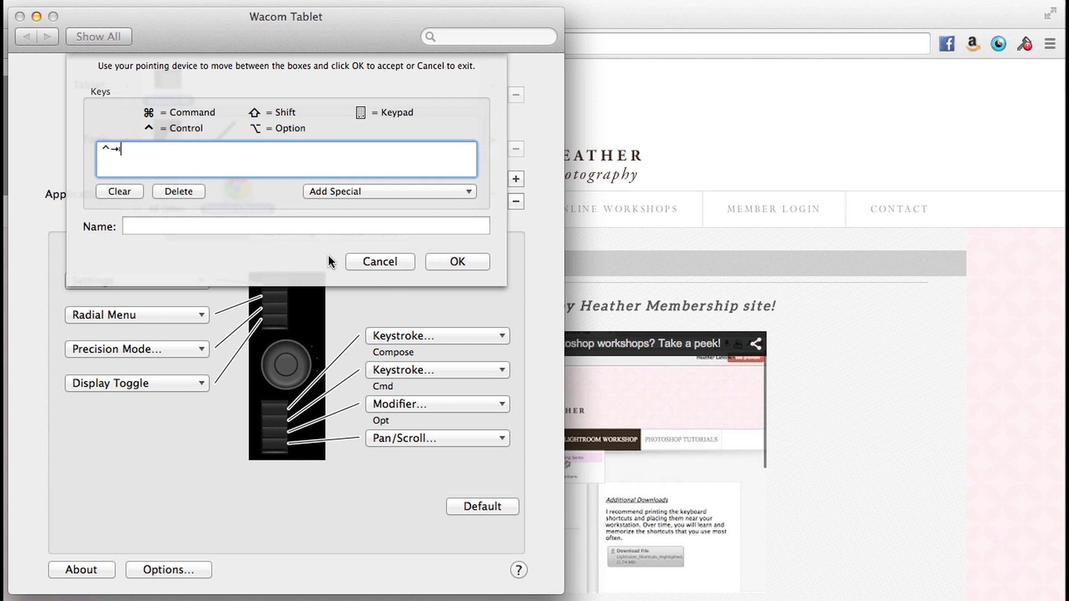
{"action": "left_click", "coordinate": [323, 226]}
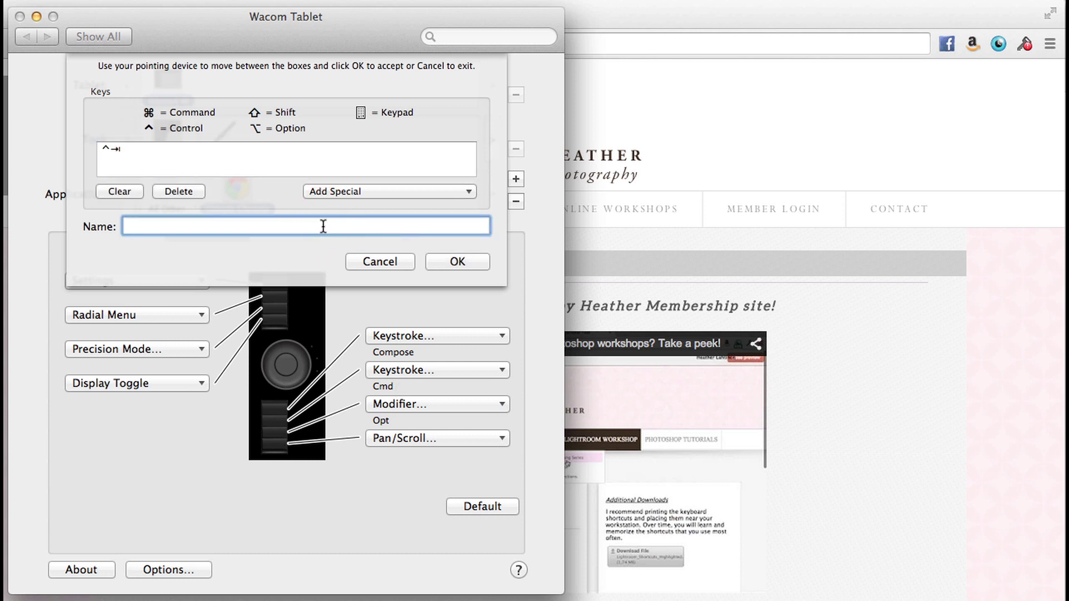
{"action": "type", "text": "Tab"}
{"action": "left_click", "coordinate": [448, 261]}
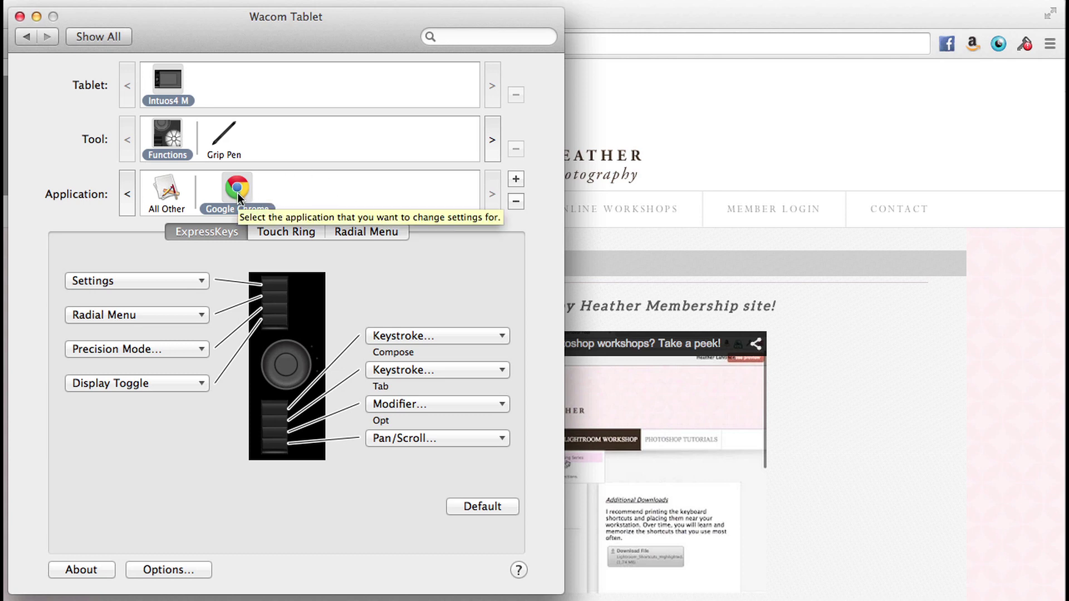
Step: Compare with All Other's settings, reselect Google Chrome, and bring the Chrome window forward
{"action": "left_click", "coordinate": [170, 194]}
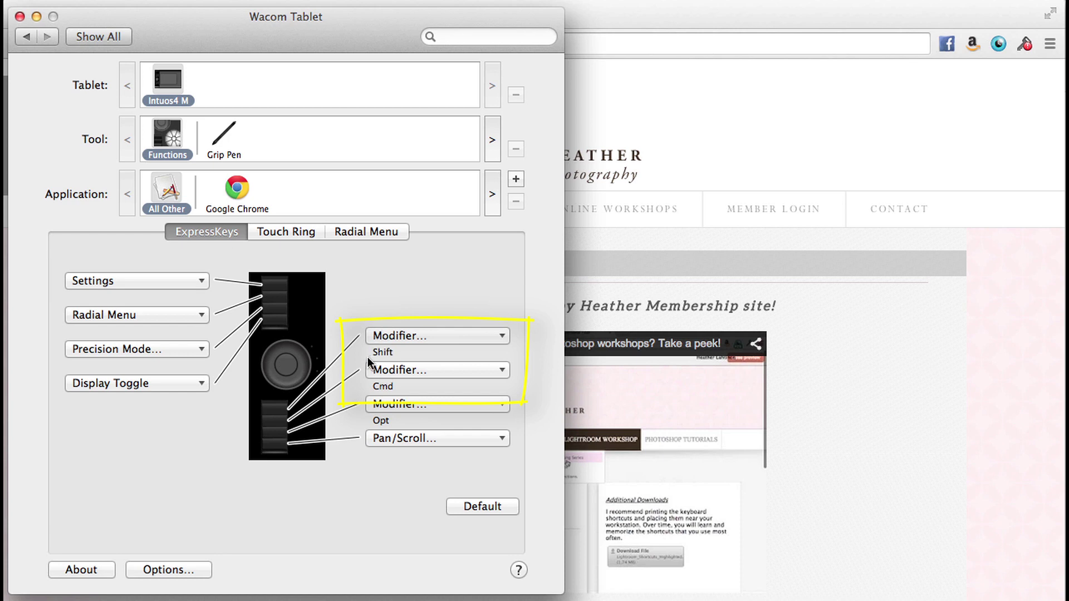
{"action": "left_click", "coordinate": [238, 190]}
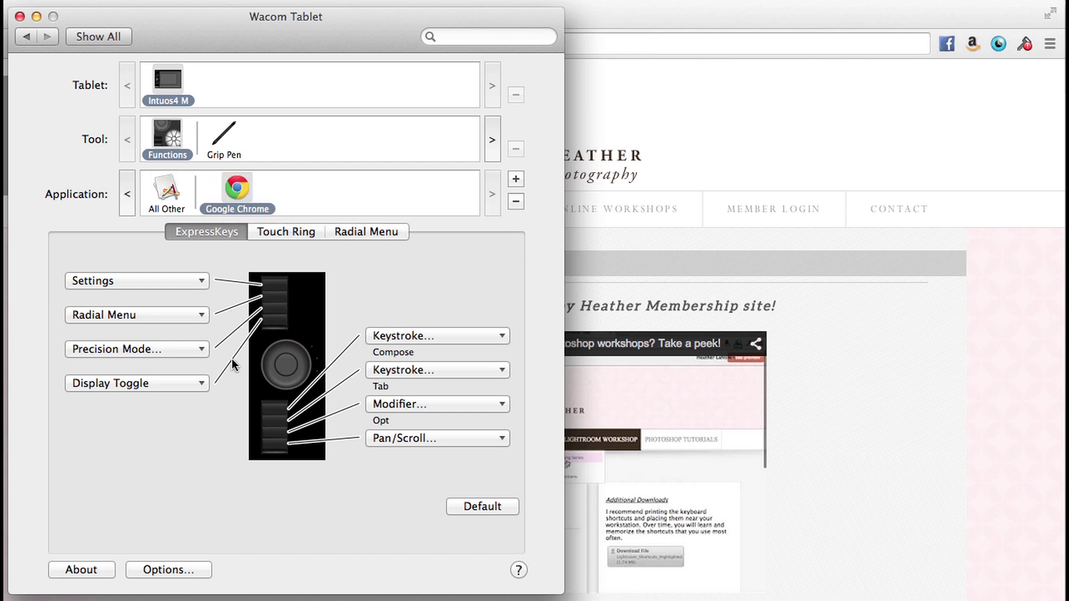
{"action": "left_click", "coordinate": [618, 12]}
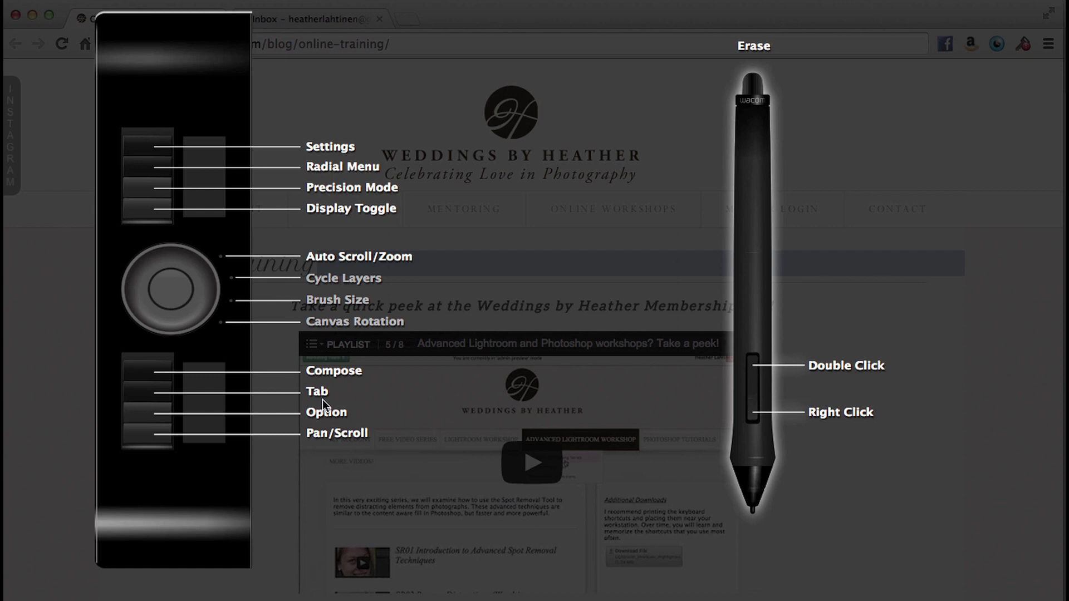
{"action": "left_click", "coordinate": [456, 319]}
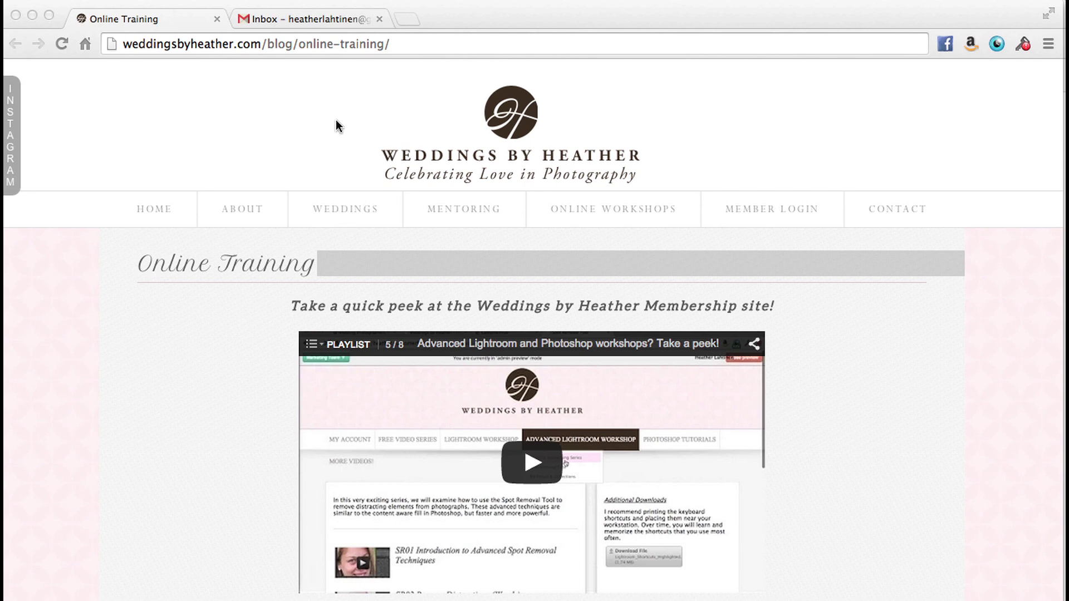
Step: Test the keys in Chrome: switch tabs with Ctrl+Tab, then open and close Gmail Compose with Shift+C
{"action": "left_click", "coordinate": [262, 18]}
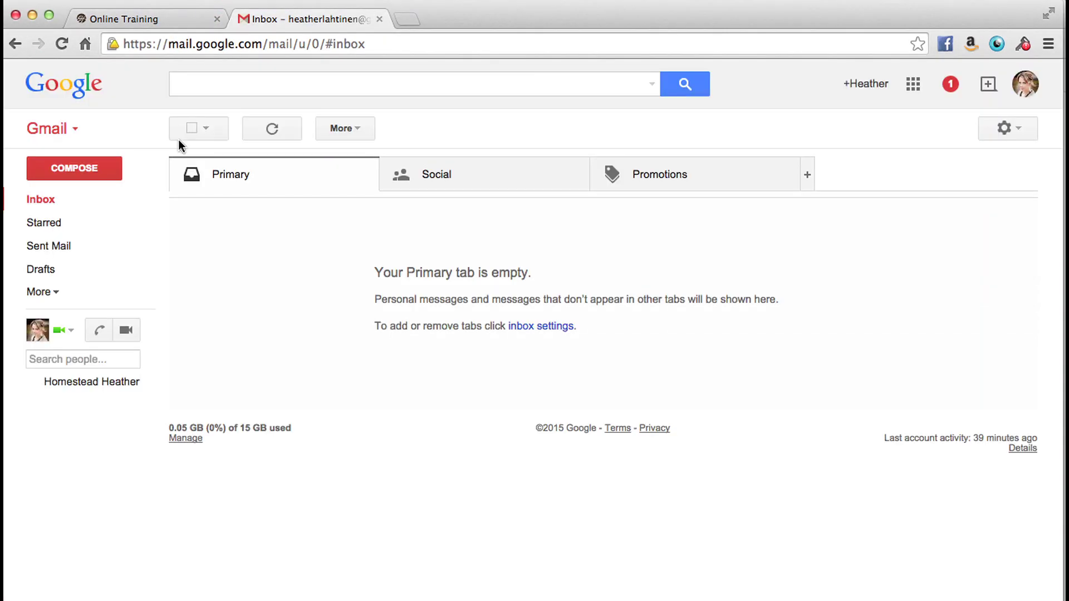
{"action": "key", "text": "ctrl+shift+Tab"}
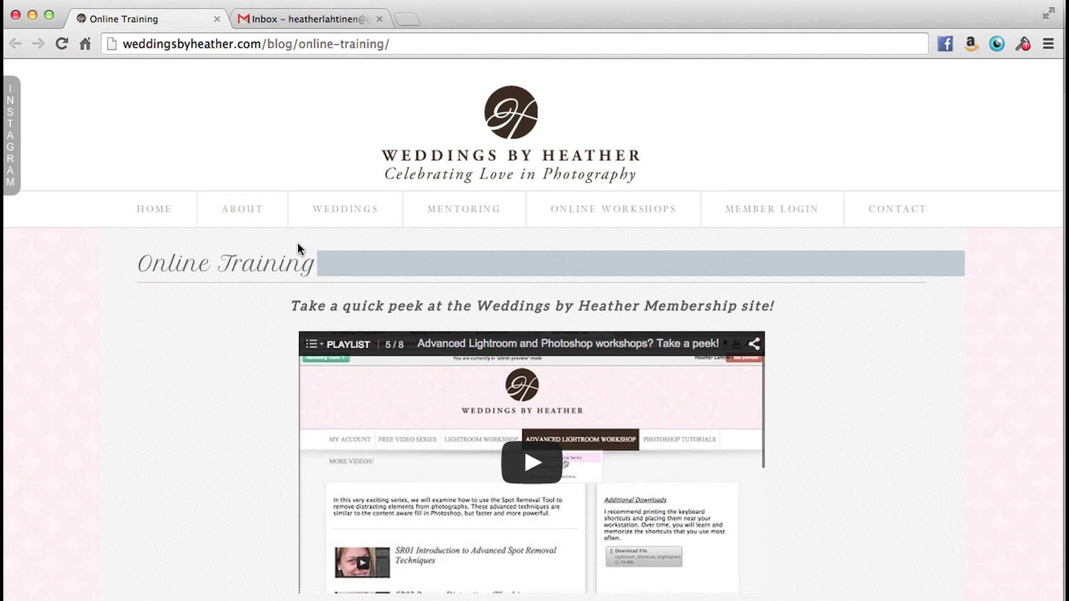
{"action": "key", "text": "ctrl+Tab"}
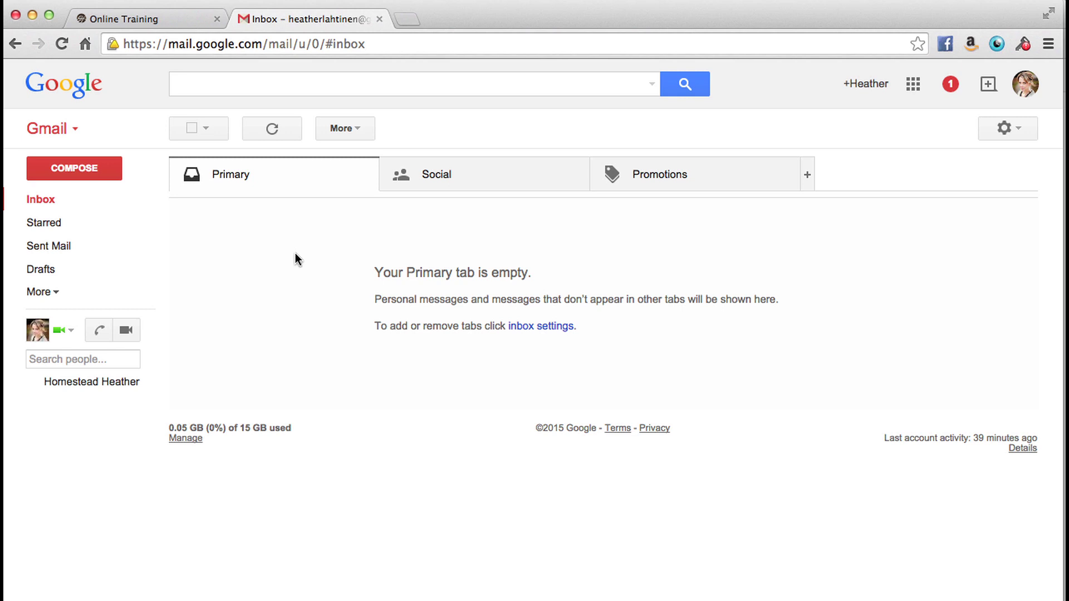
{"action": "key", "text": "shift+c"}
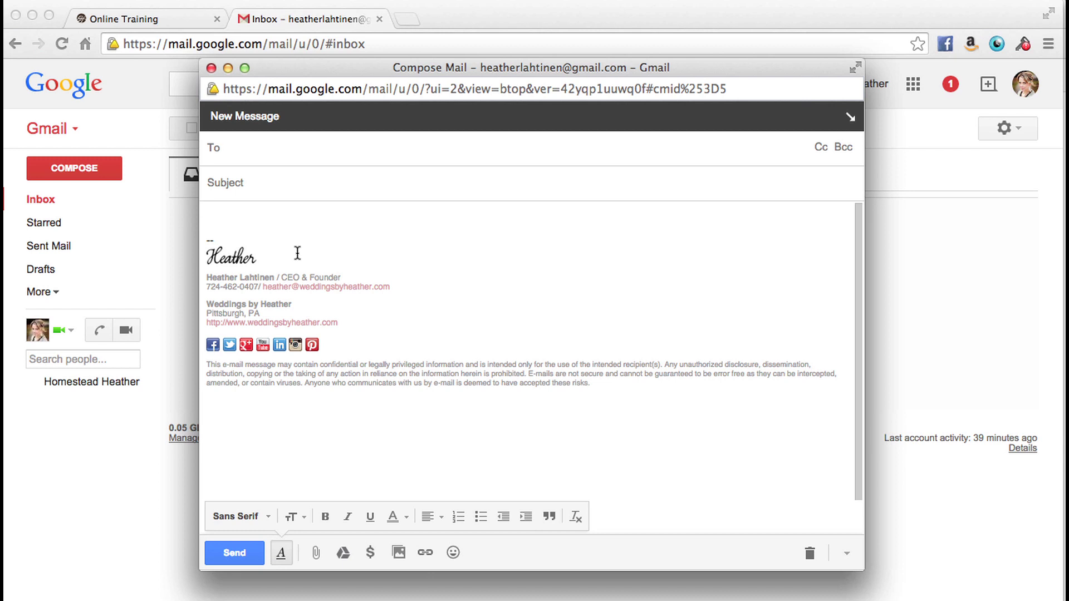
{"action": "left_click", "coordinate": [211, 69]}
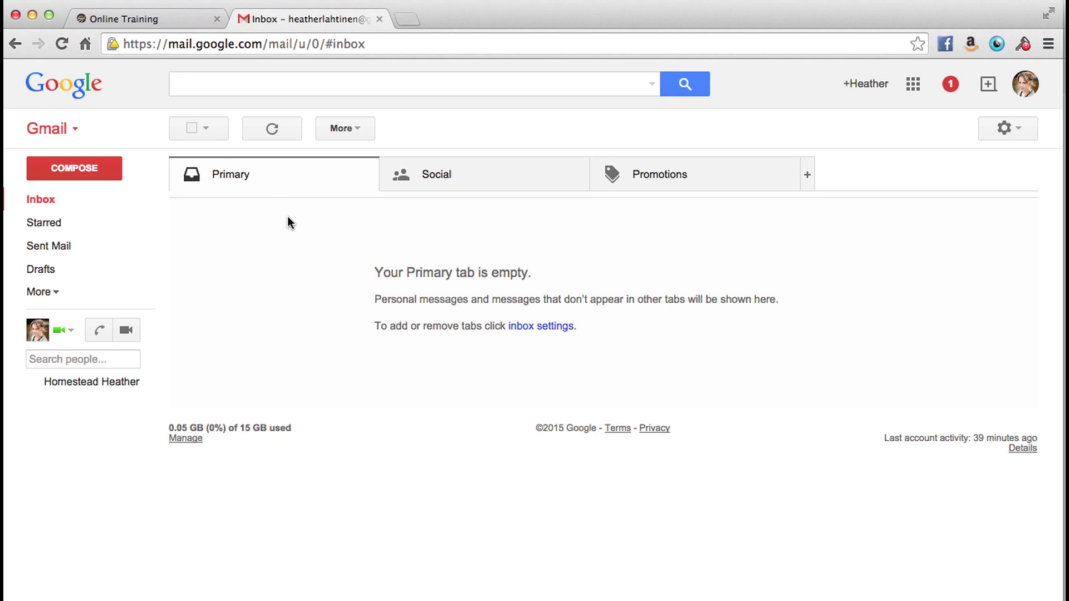
Step: Switch back to System Preferences with Cmd+Tab to show the Wacom Tablet pane
{"action": "key", "text": "super+Tab"}
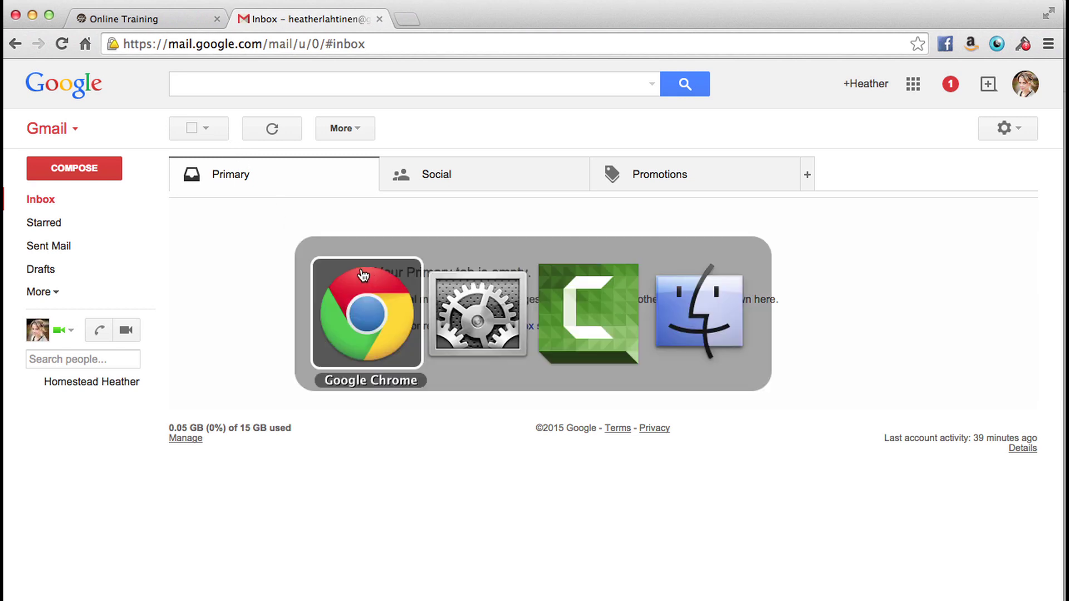
{"action": "left_click", "coordinate": [476, 306]}
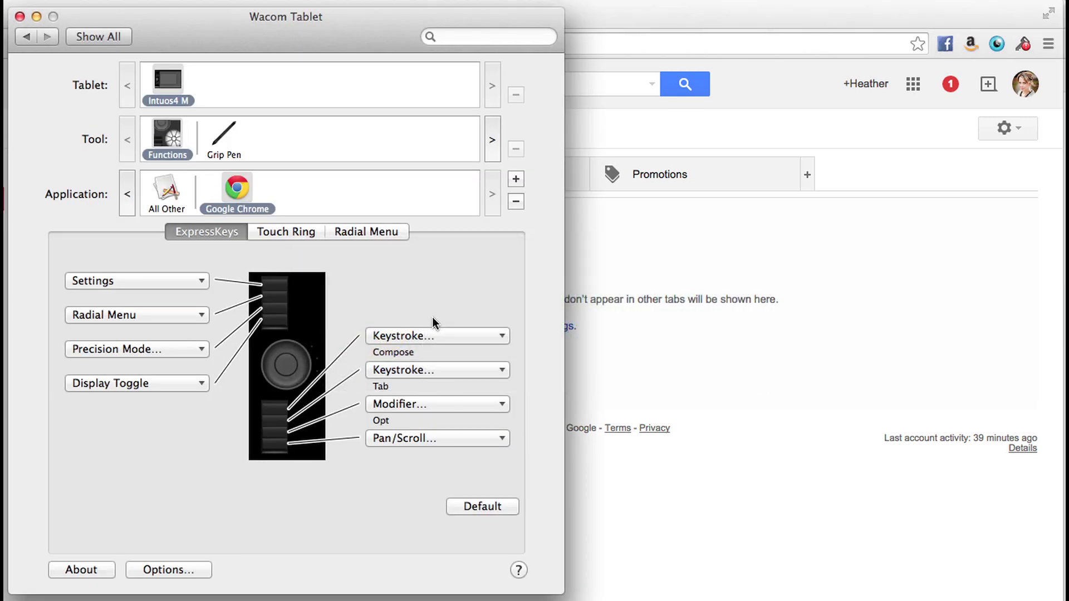